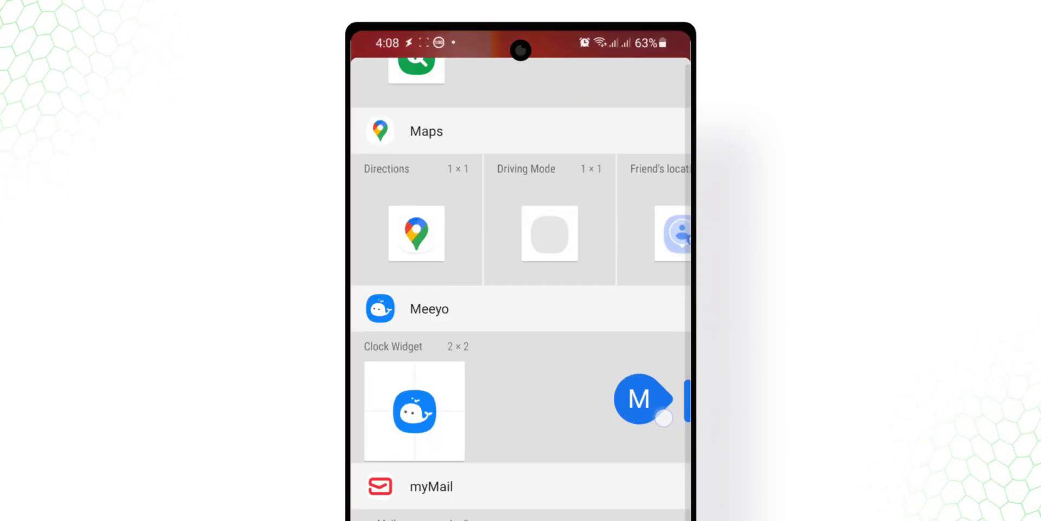
Add a Tasker Task widget to the home screen that runs No Save WhatsApp.
scroll(520, 287, down, 10)
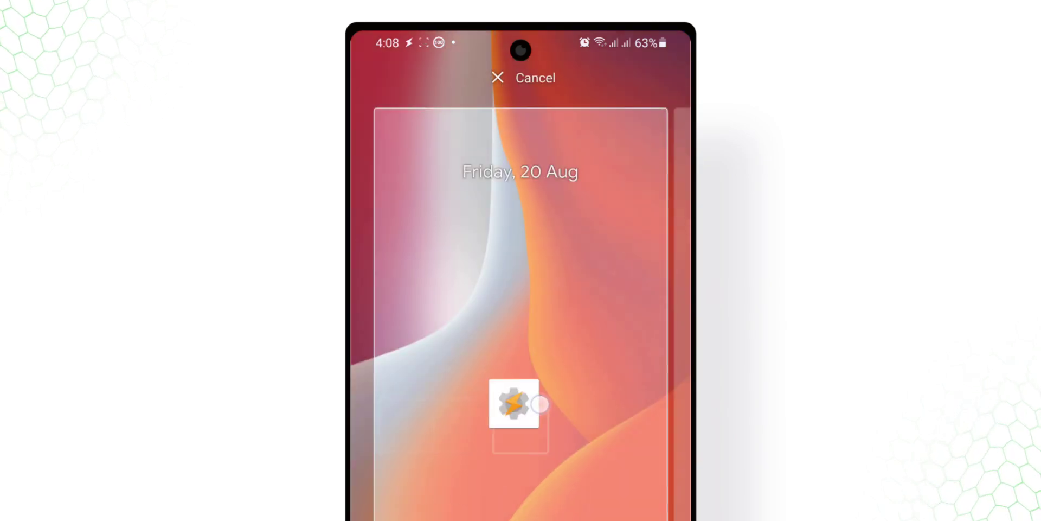
drag(442, 463, 512, 401)
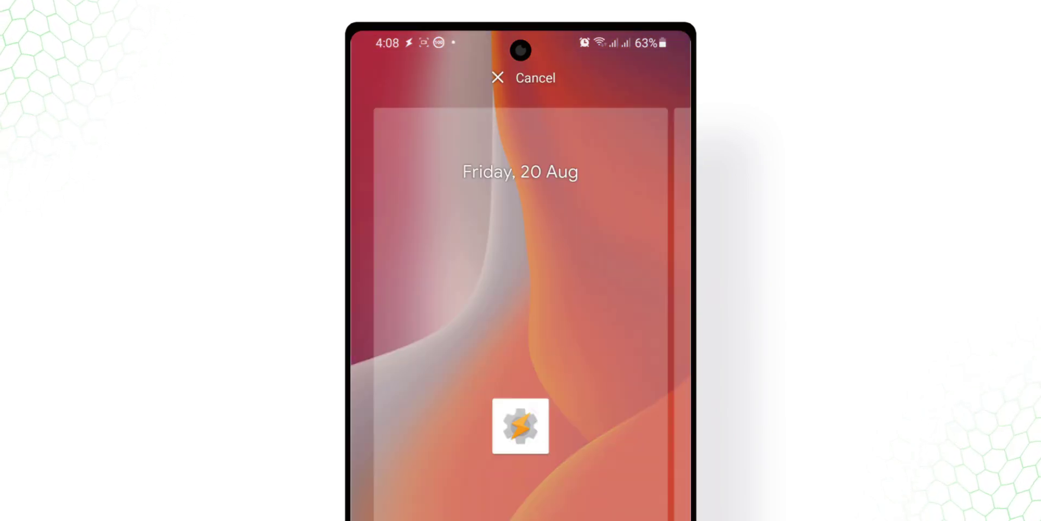
scroll(646, 404, up, 5)
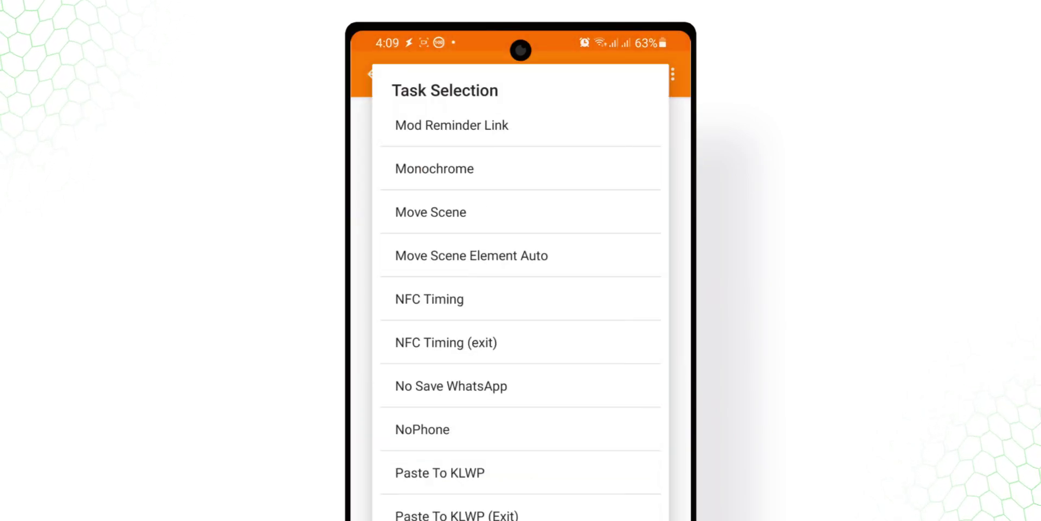
click(611, 393)
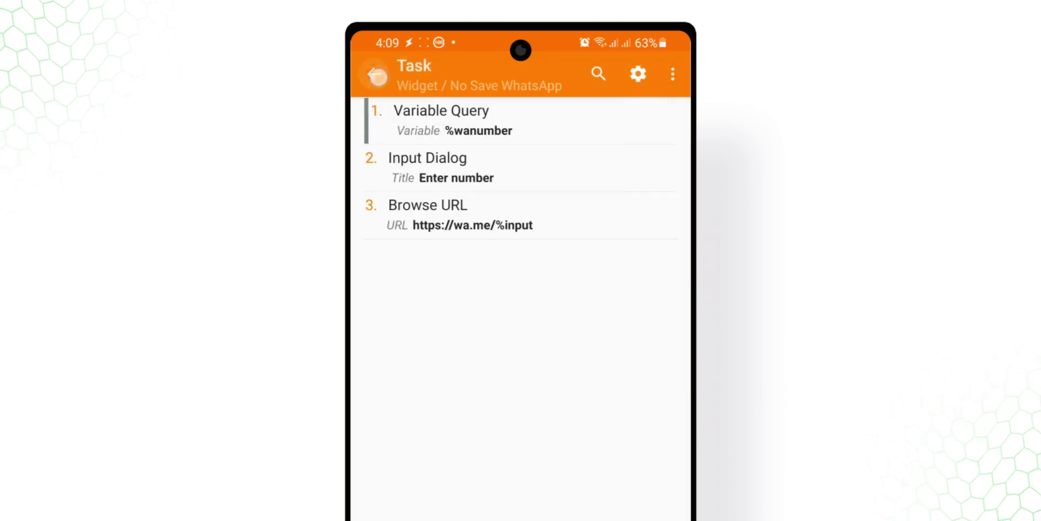
key(Escape)
Use the widget to submit a phone number and open an unsaved WhatsApp chat.
click(520, 401)
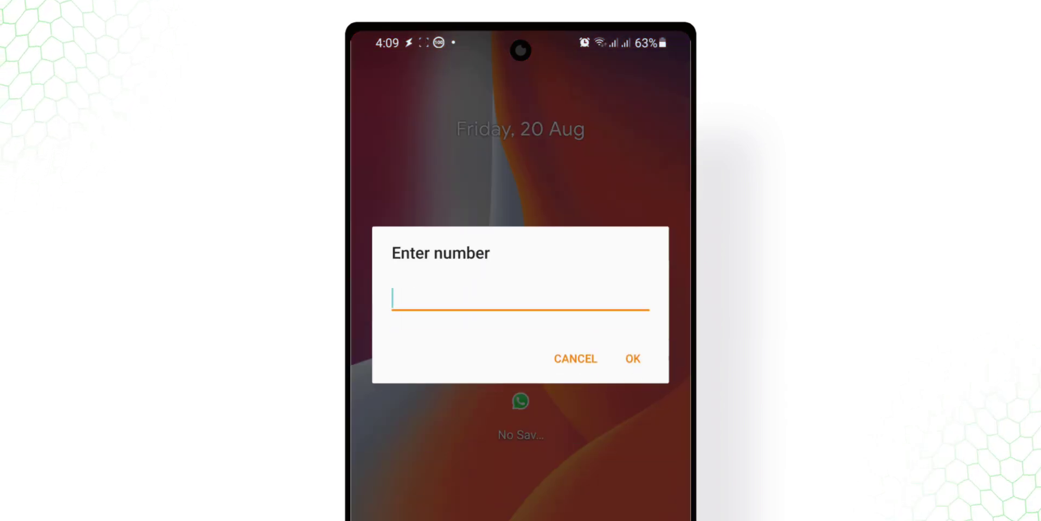
text(+9)
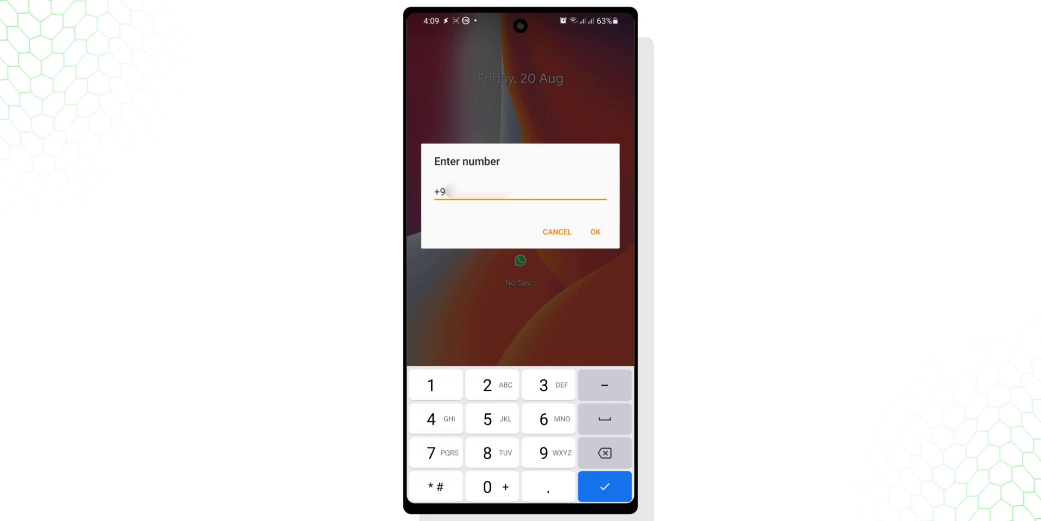
text(24)
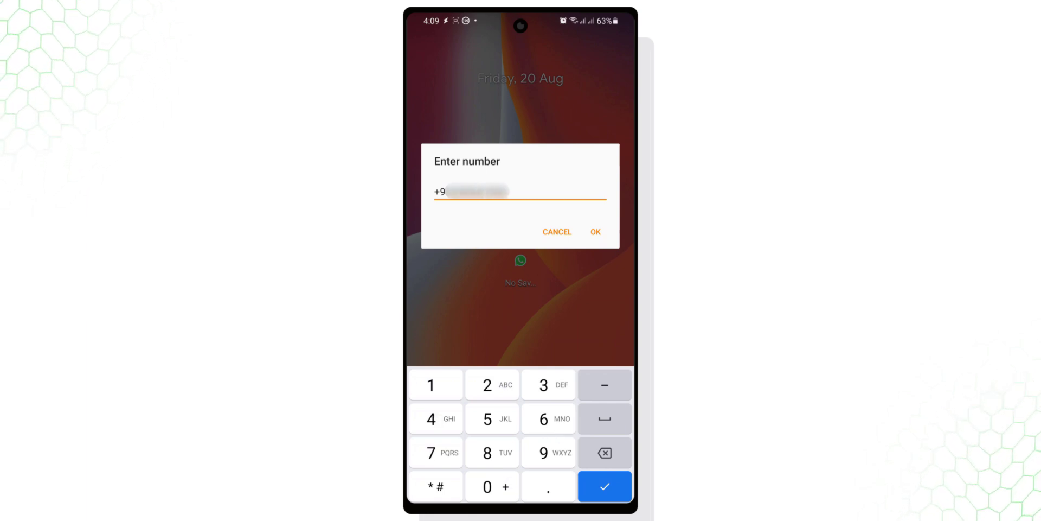
click(594, 232)
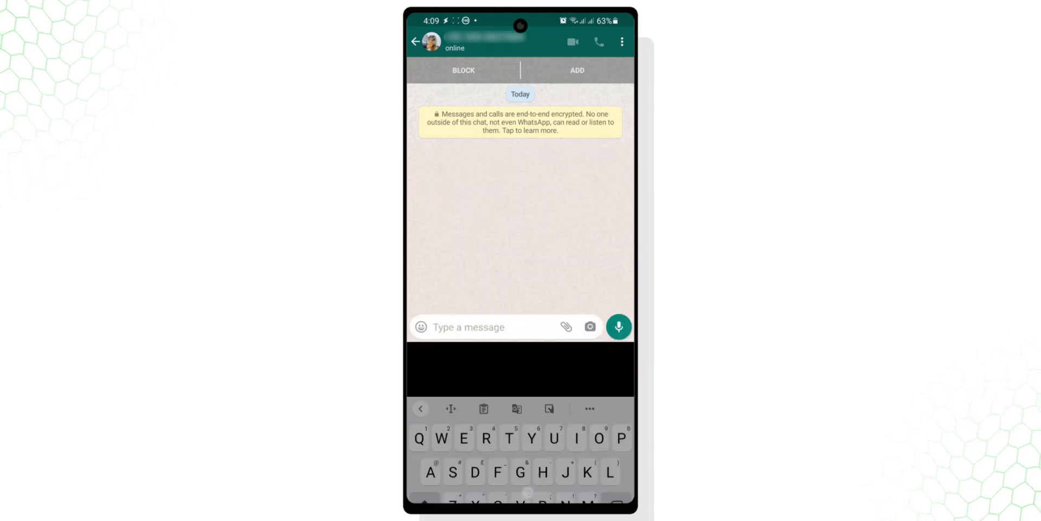
Send 'Hey! Whete tf are my memes???' and 'What the fuck' in the new chat.
text(Hey!)
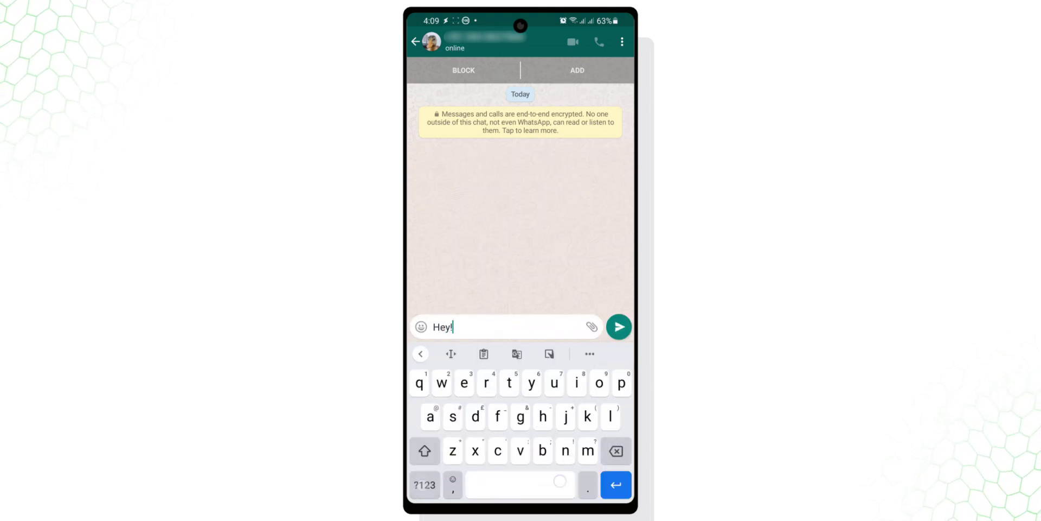
text( Whete tf are my memes)
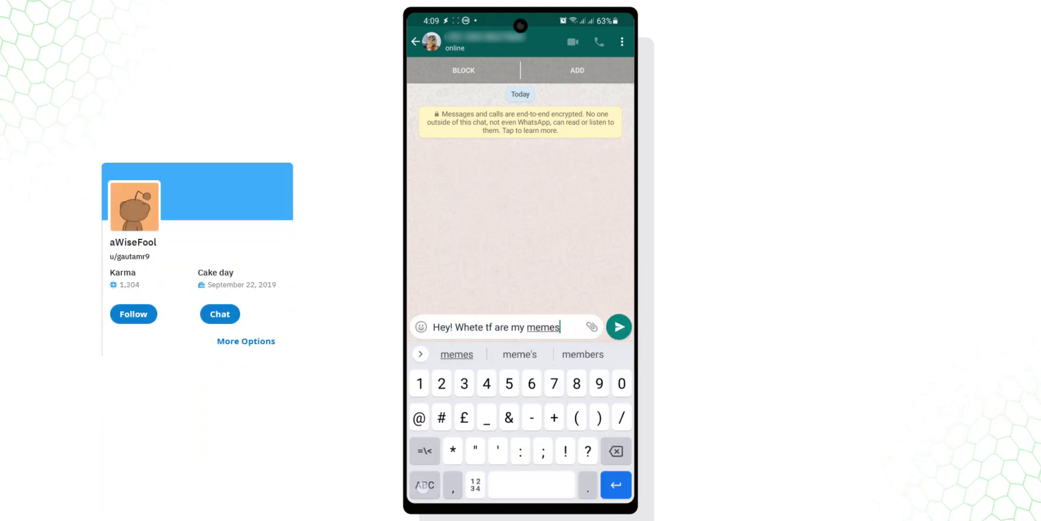
text(???)
click(619, 327)
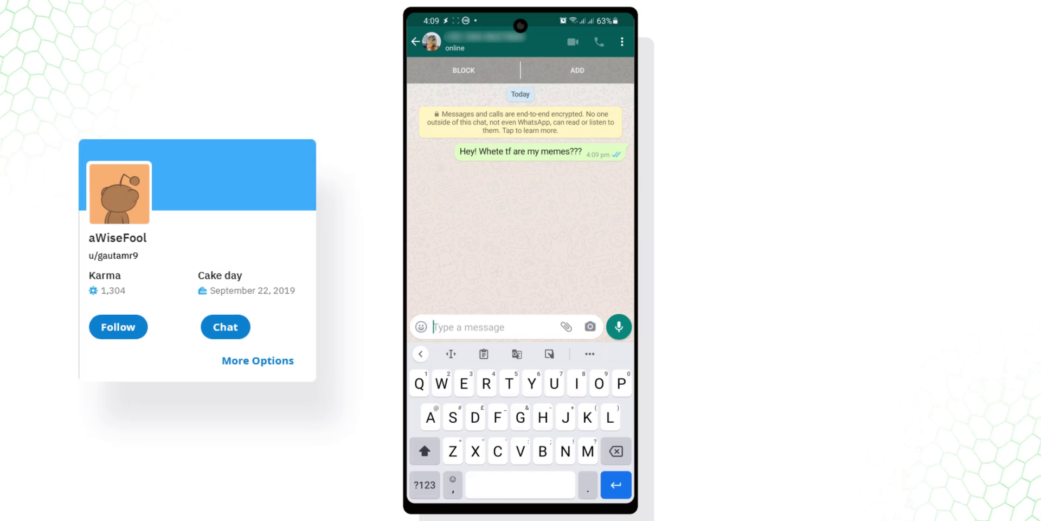
text(What)
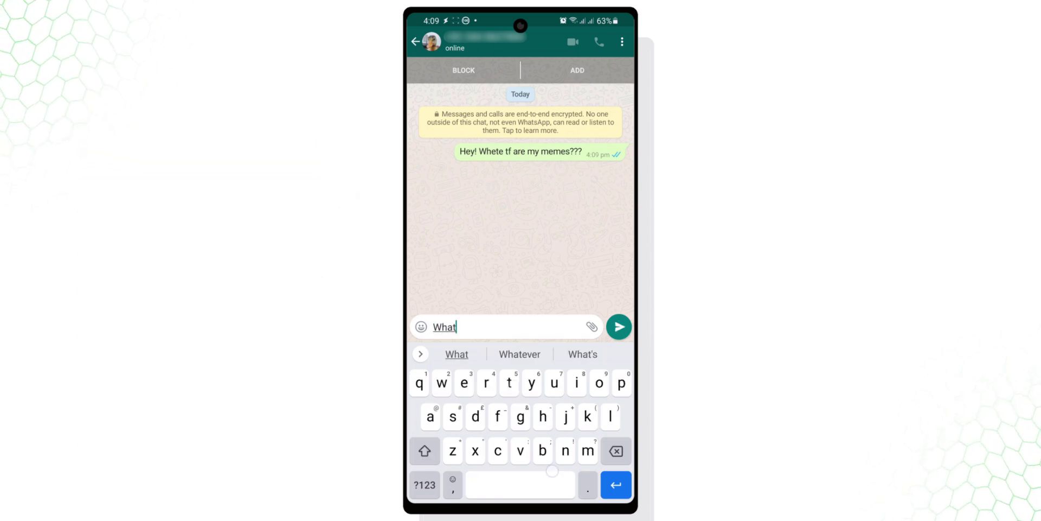
text( the fuck)
click(619, 327)
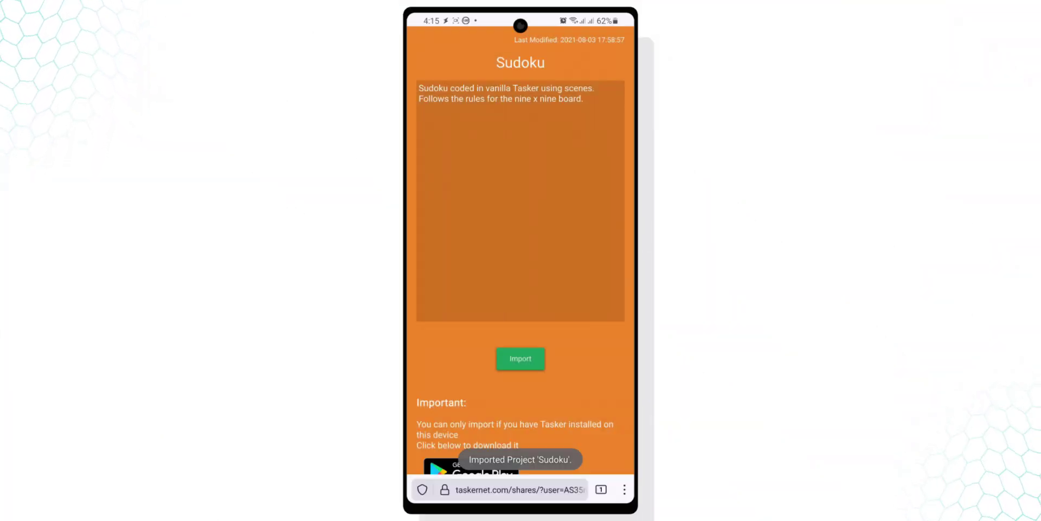
Launch the Sudoku task, reset the grid, enter 2 and 5 in the top row, and check results.
click(534, 340)
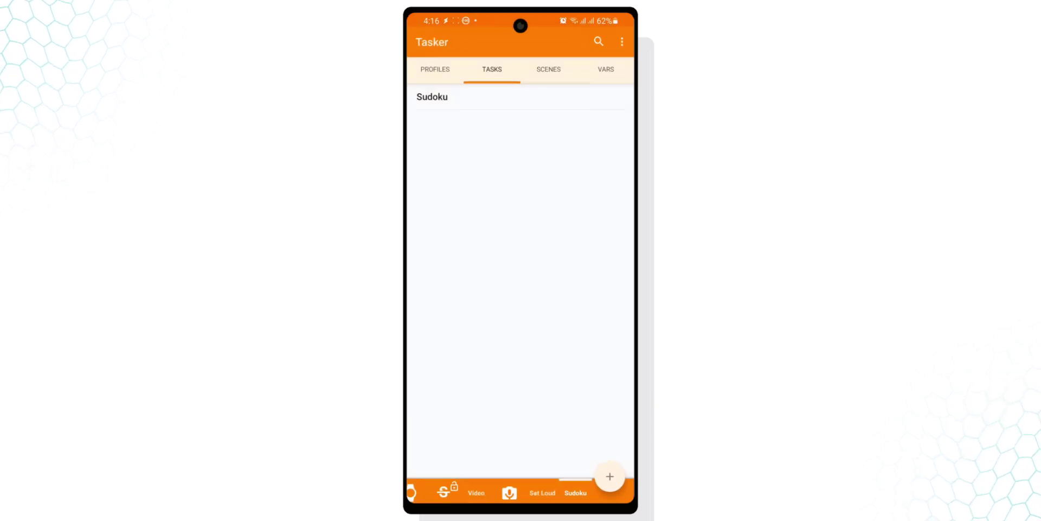
click(509, 98)
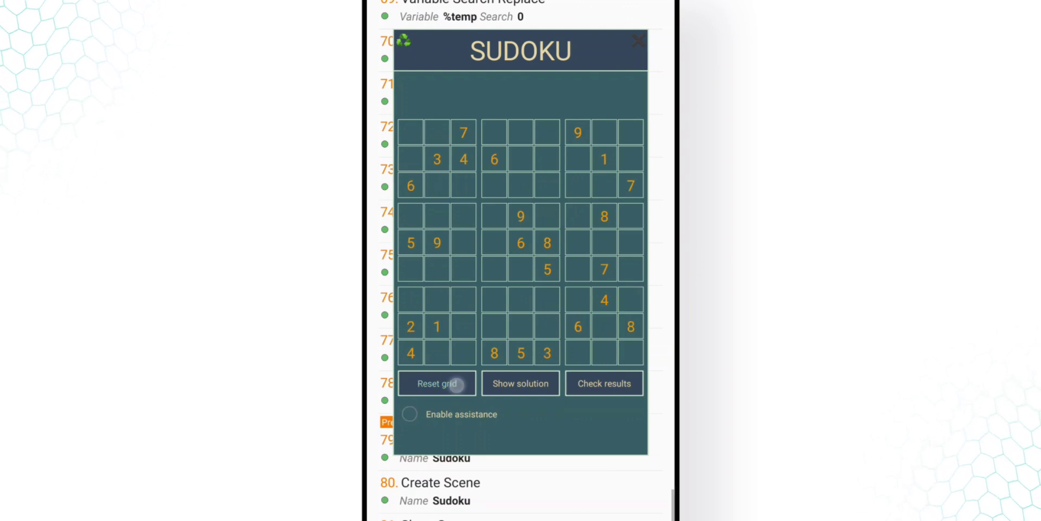
click(456, 385)
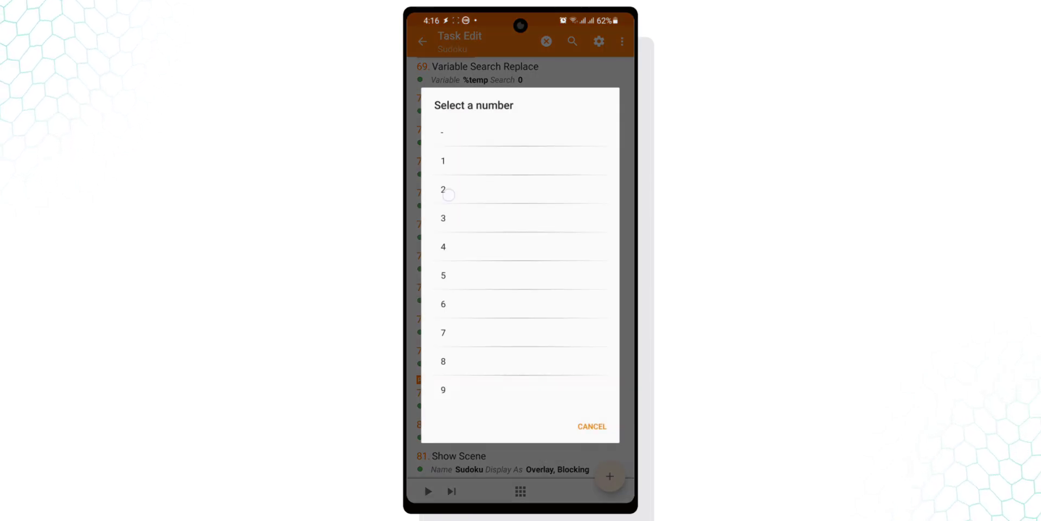
click(448, 194)
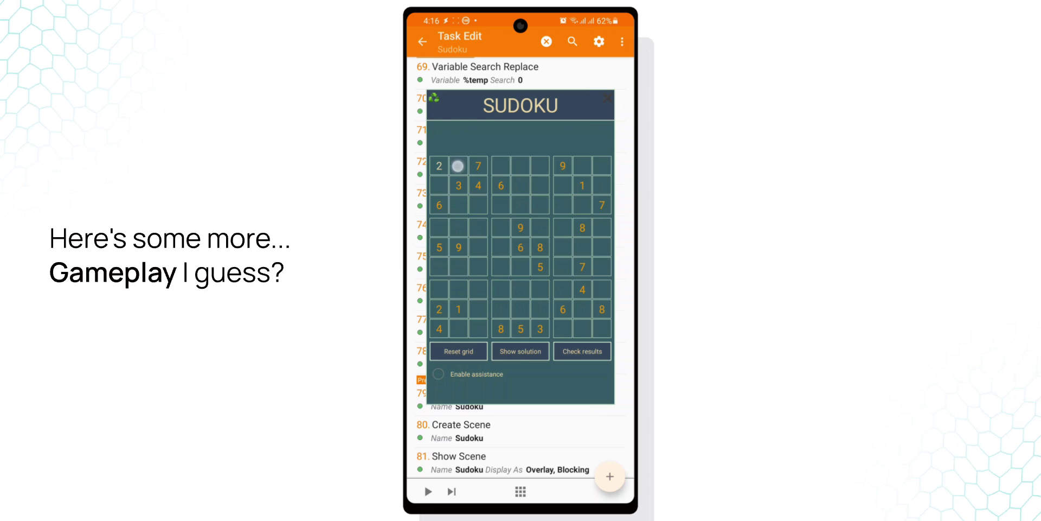
click(458, 166)
click(449, 282)
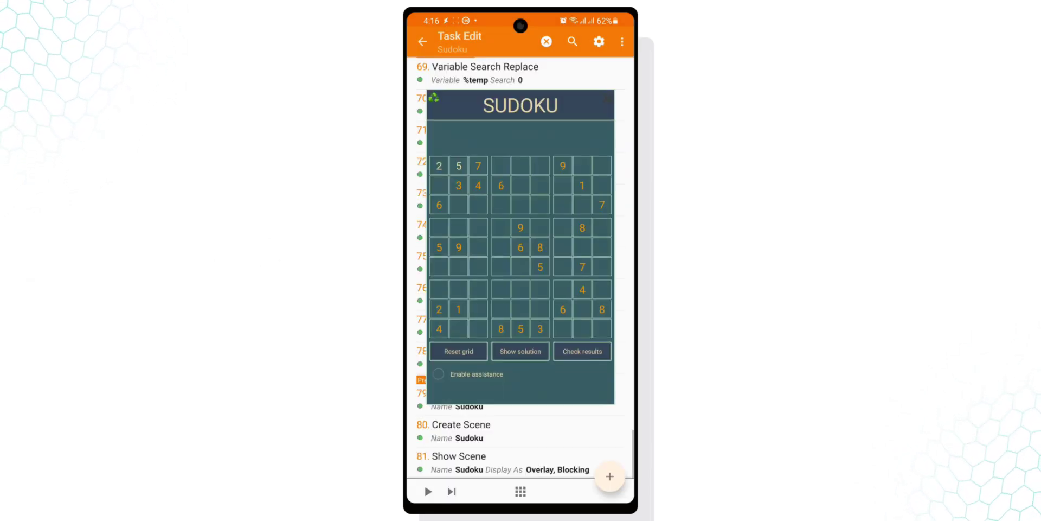
click(590, 351)
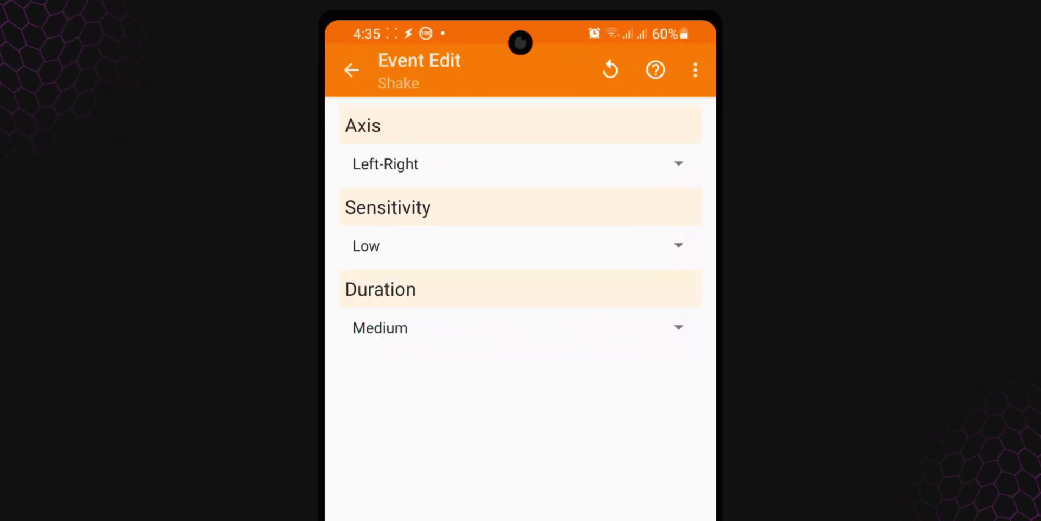
Set the Shake event to Left-Right axis, Medium duration and Low sensitivity.
click(661, 158)
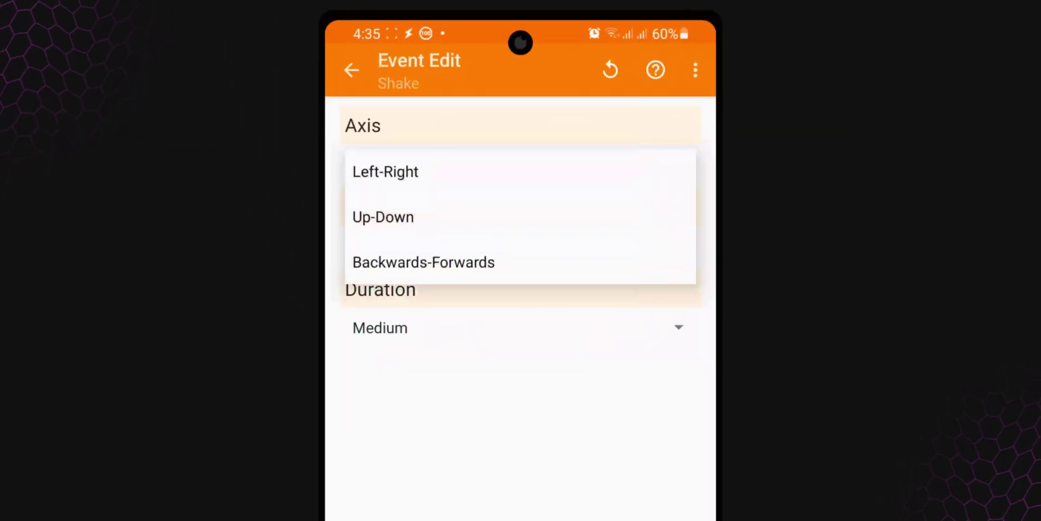
click(386, 171)
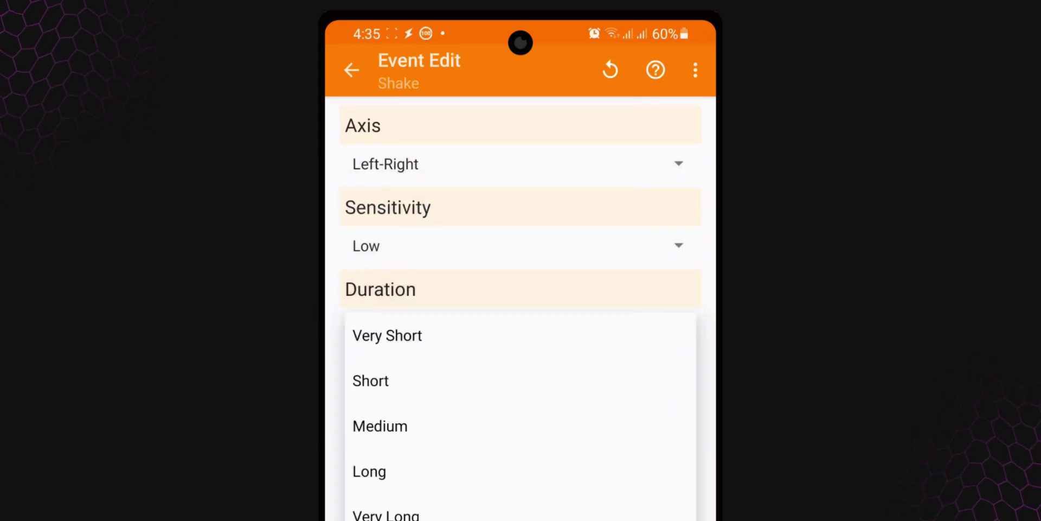
click(633, 426)
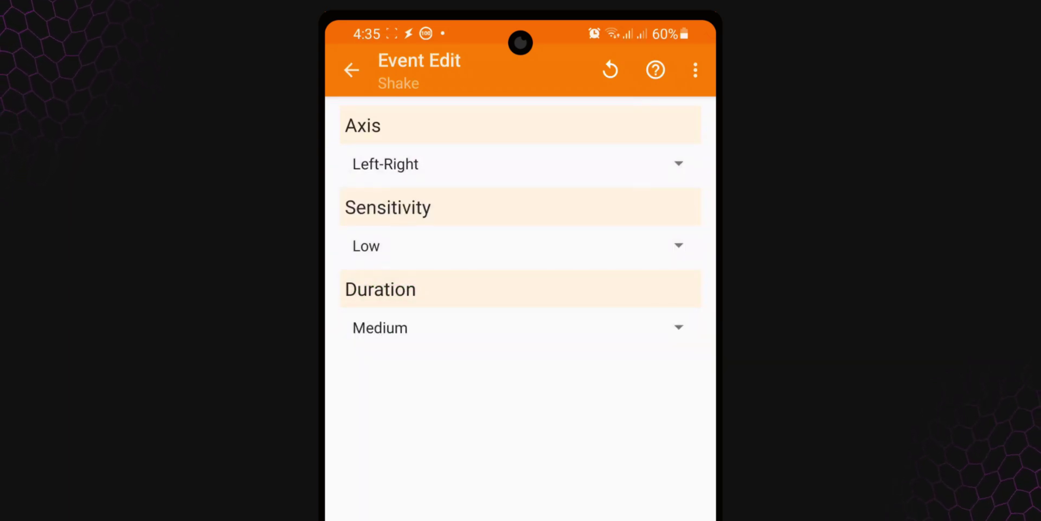
click(521, 246)
click(667, 207)
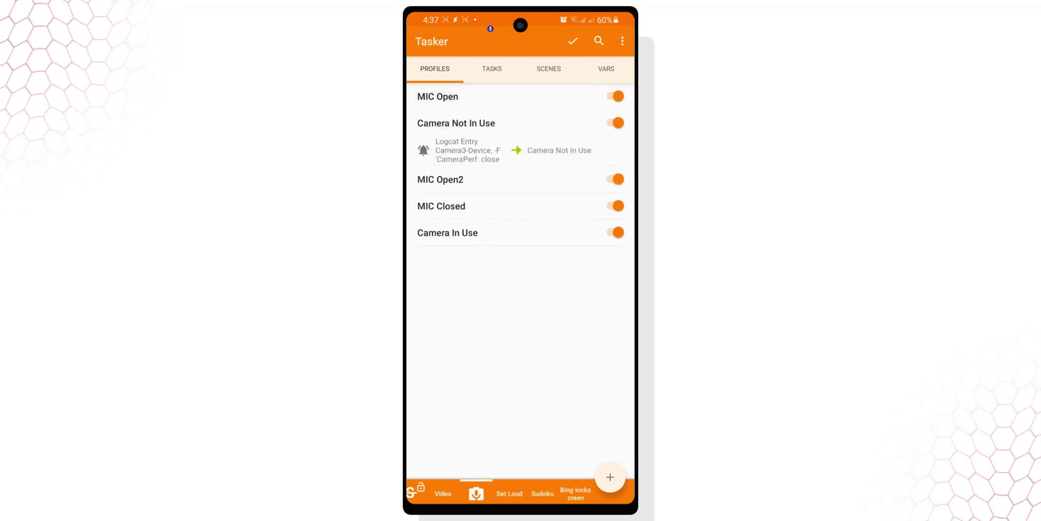
Expand the MIC Open2, MIC Closed and Camera In Use profiles, then launch the camera.
click(561, 179)
click(440, 206)
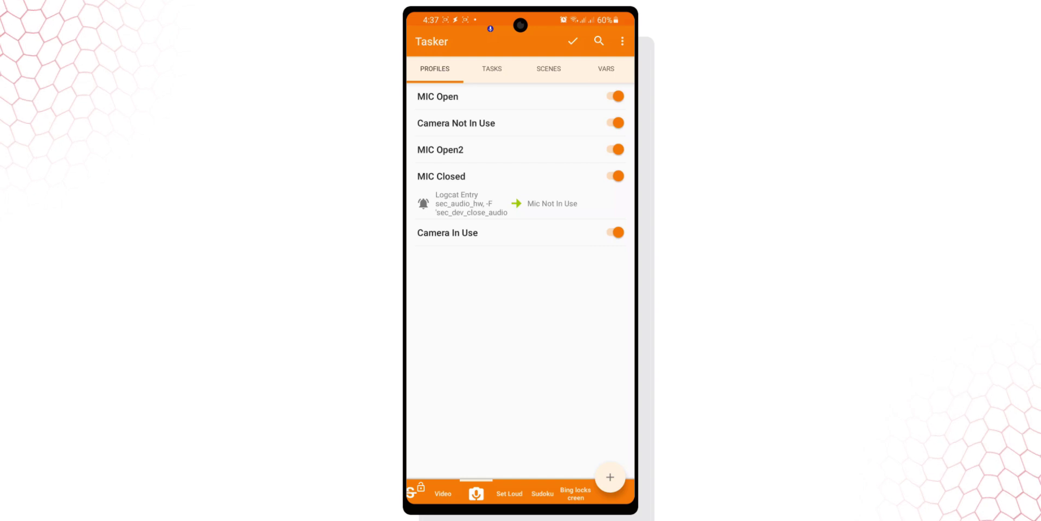
click(448, 232)
click(448, 203)
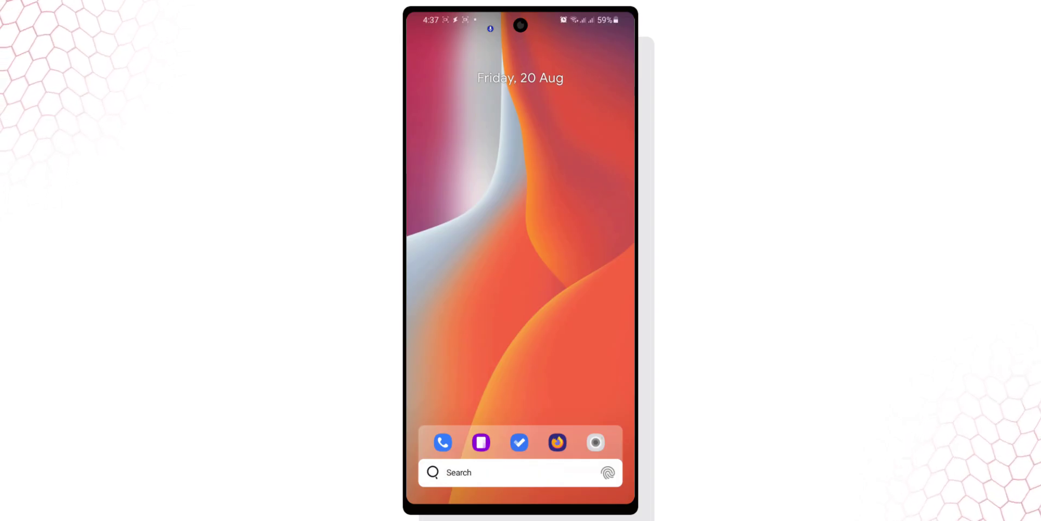
click(595, 442)
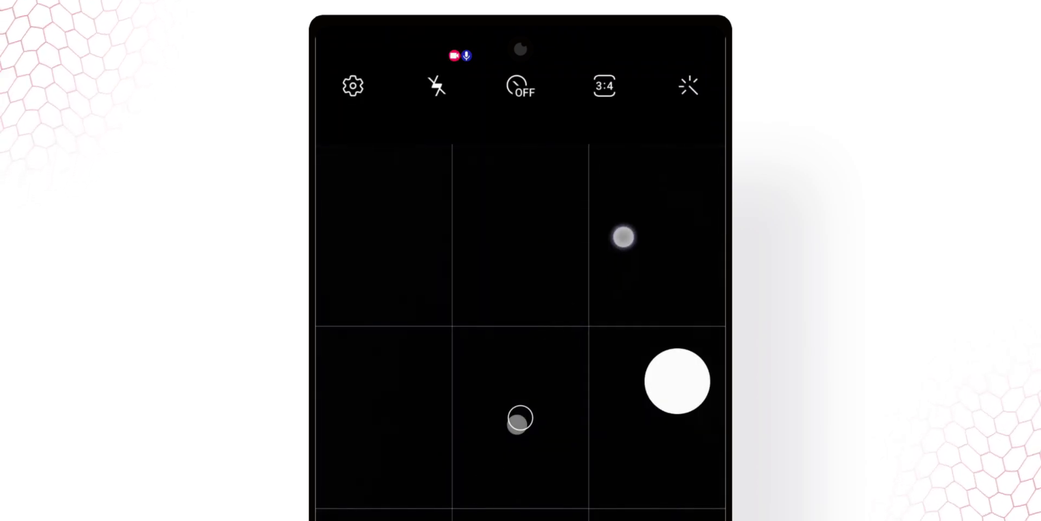
Start a video recording, close the camera, then reopen and close it again.
drag(551, 323, 576, 321)
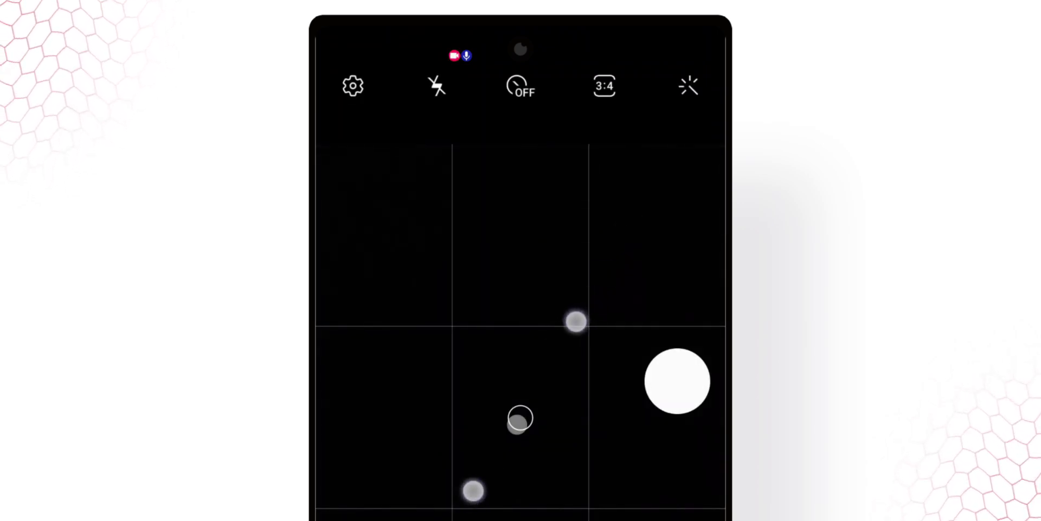
click(599, 512)
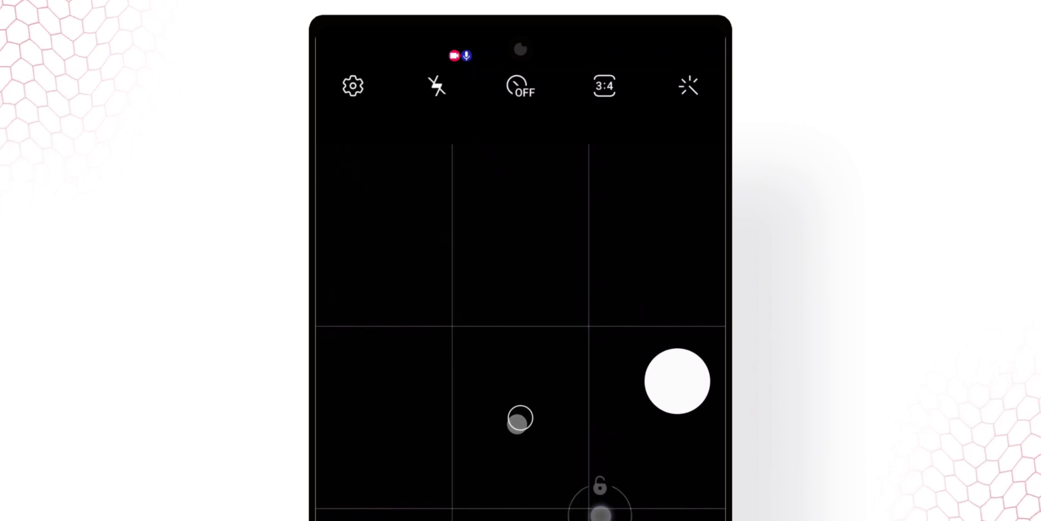
drag(518, 423, 521, 326)
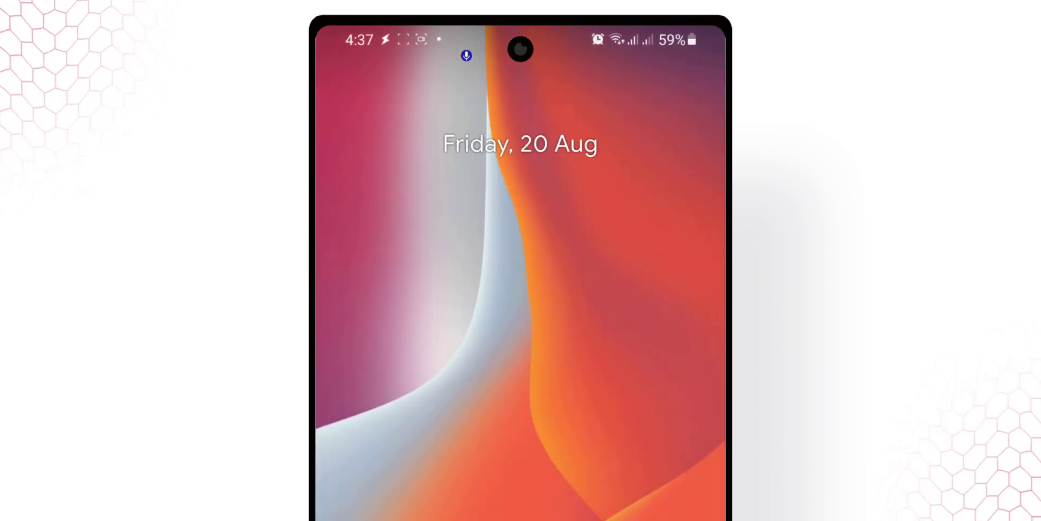
click(520, 421)
drag(519, 418, 519, 326)
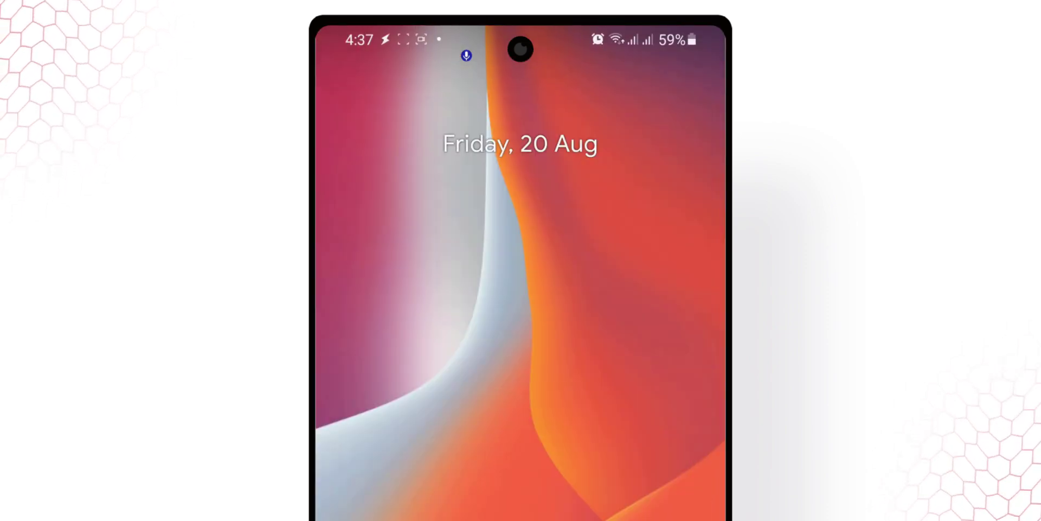